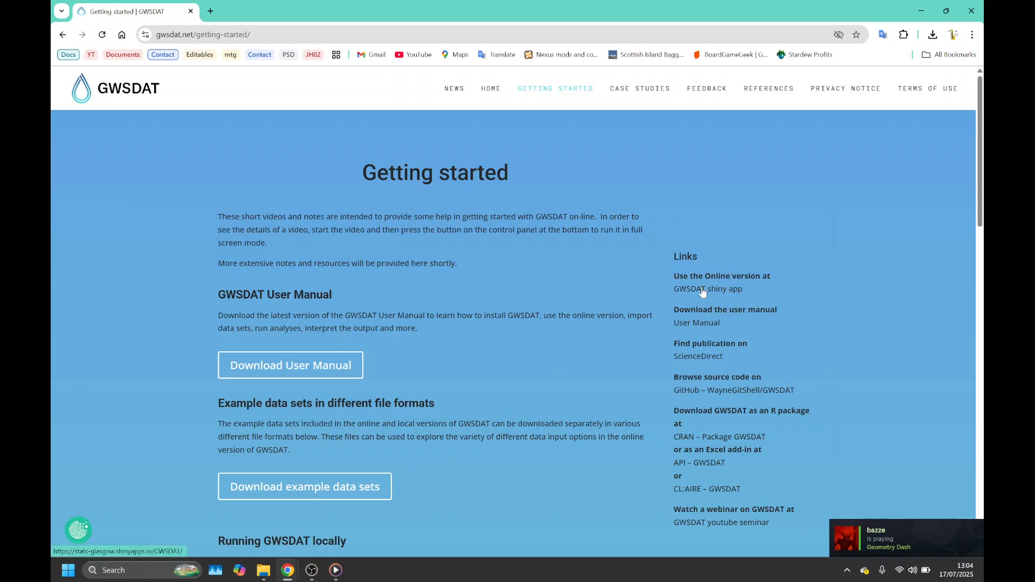
- Open the online GWSDAT shiny app and agree to its terms and conditions
click(702, 292)
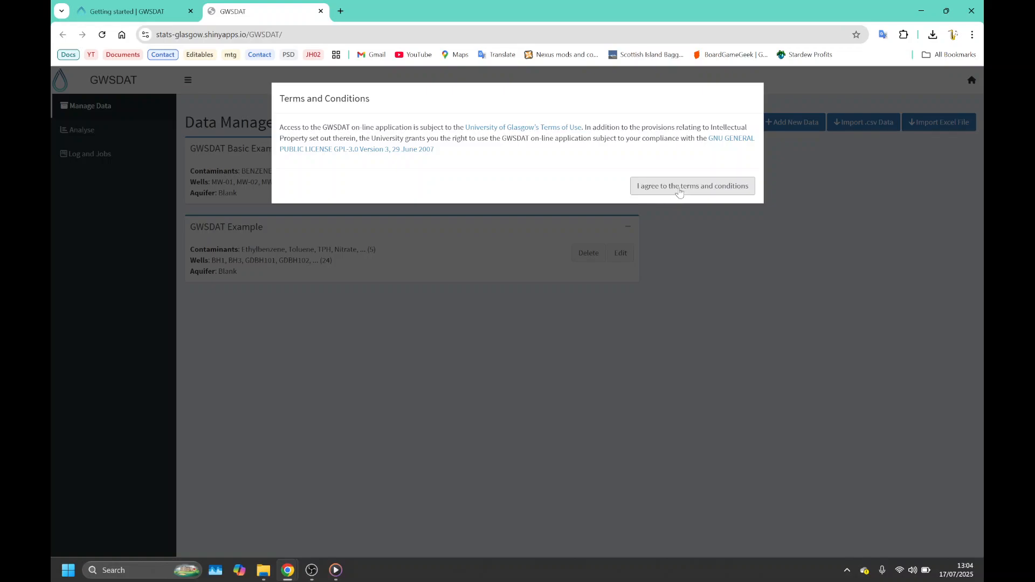
click(679, 192)
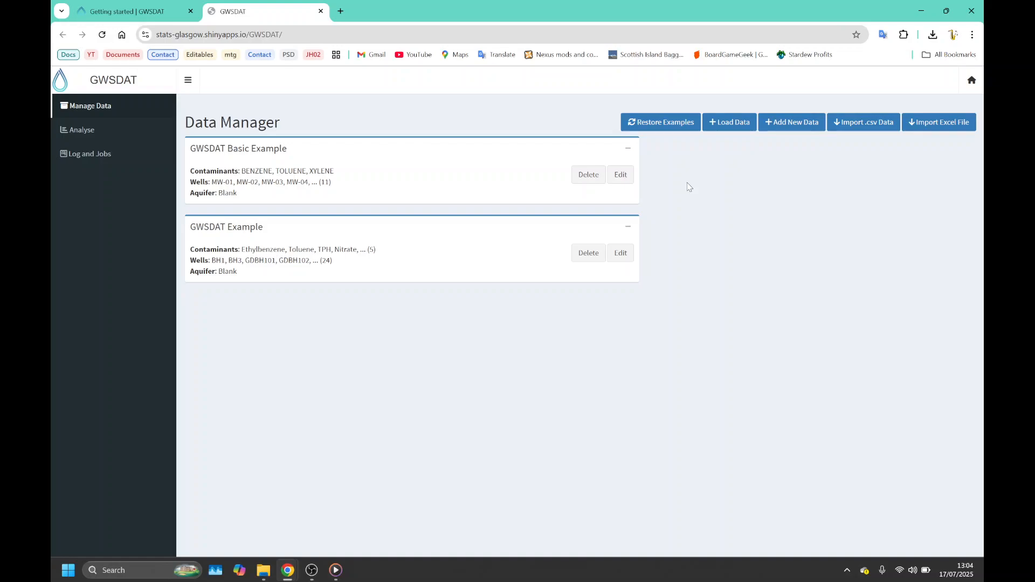
- Examine the form for loading a saved .rds session file and return to the Data Manager
click(724, 123)
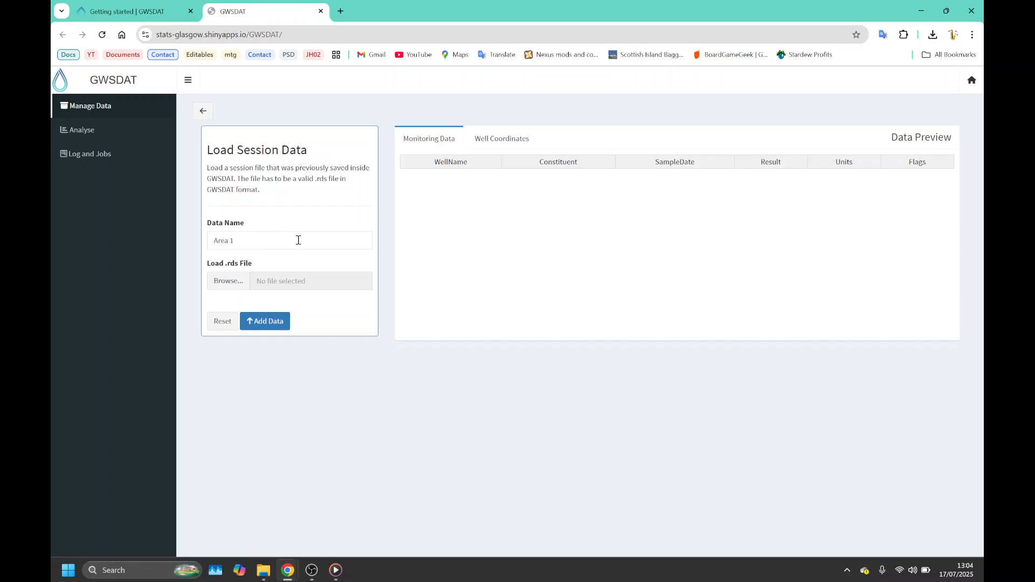
click(201, 111)
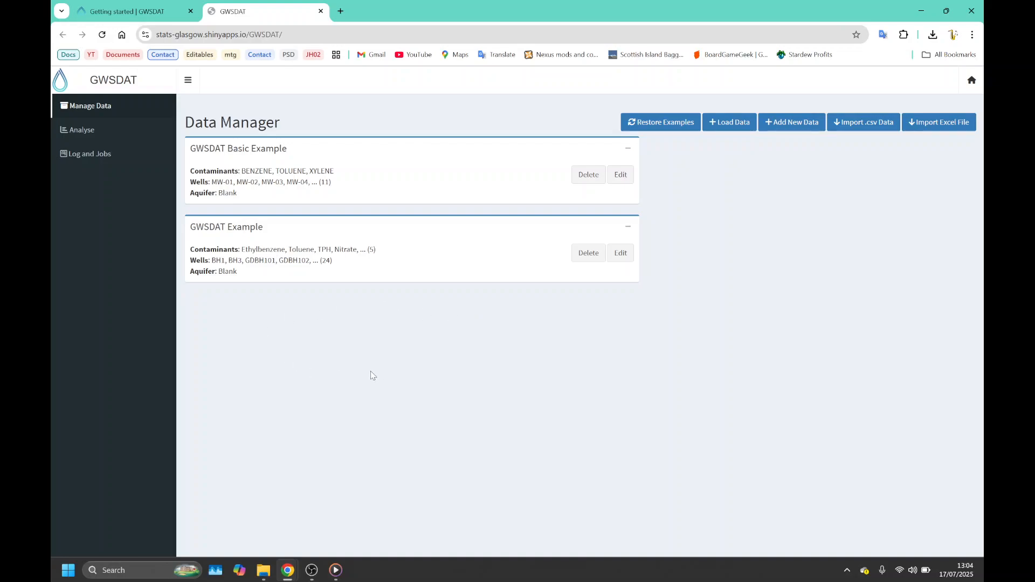
- Start a manually entered data set and set the first monitoring row's well name to MW-01
click(801, 122)
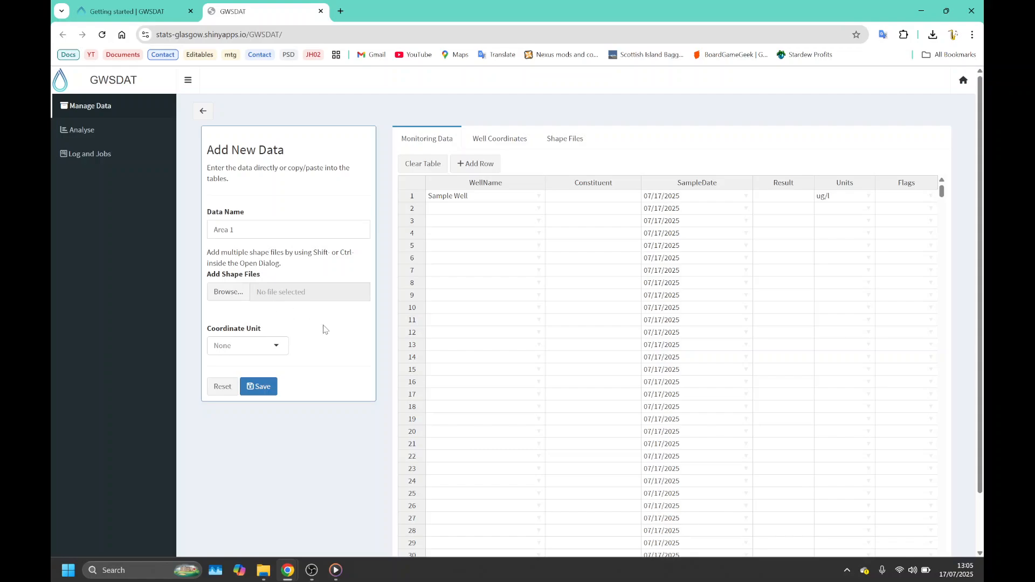
click(284, 347)
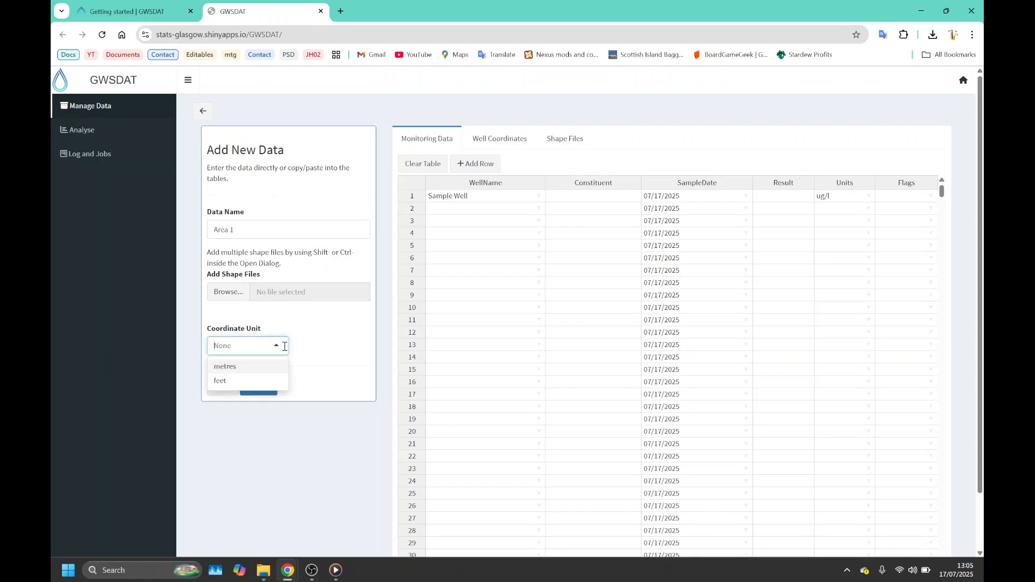
click(341, 354)
click(480, 201)
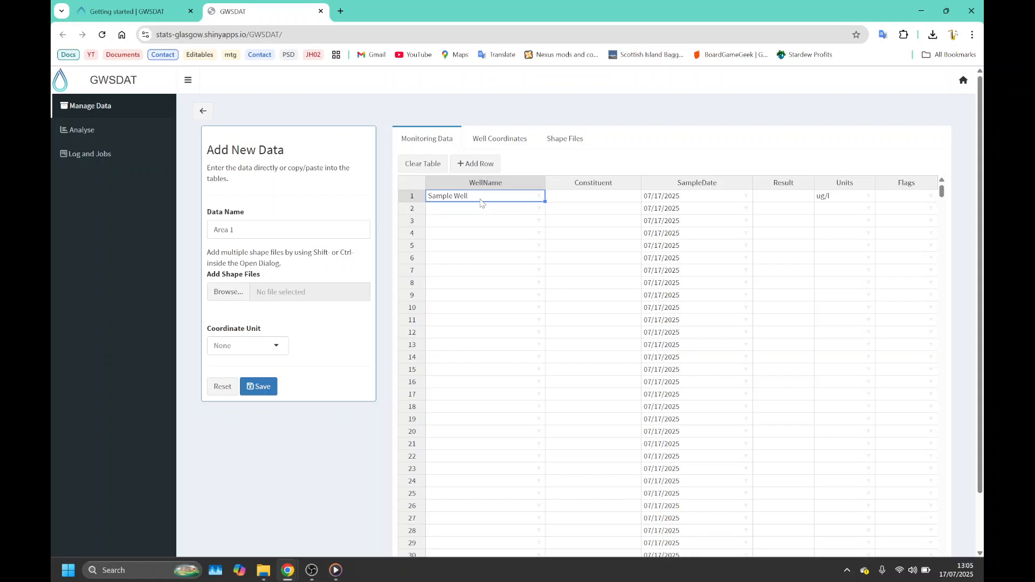
text(MW-01)
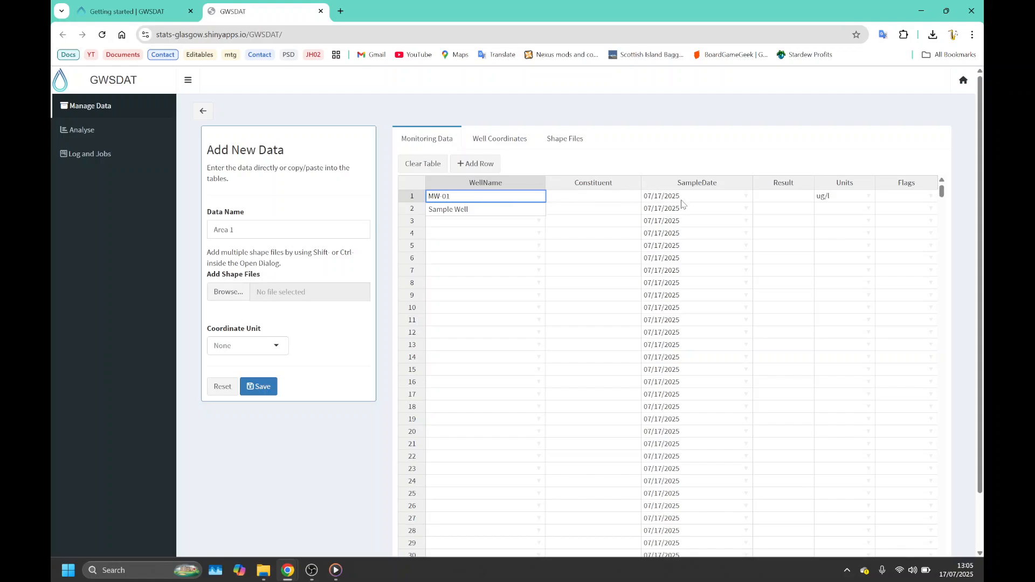
- Examine the new data set's well coordinates and shape files tables, and return to the Data Manager without saving
click(517, 144)
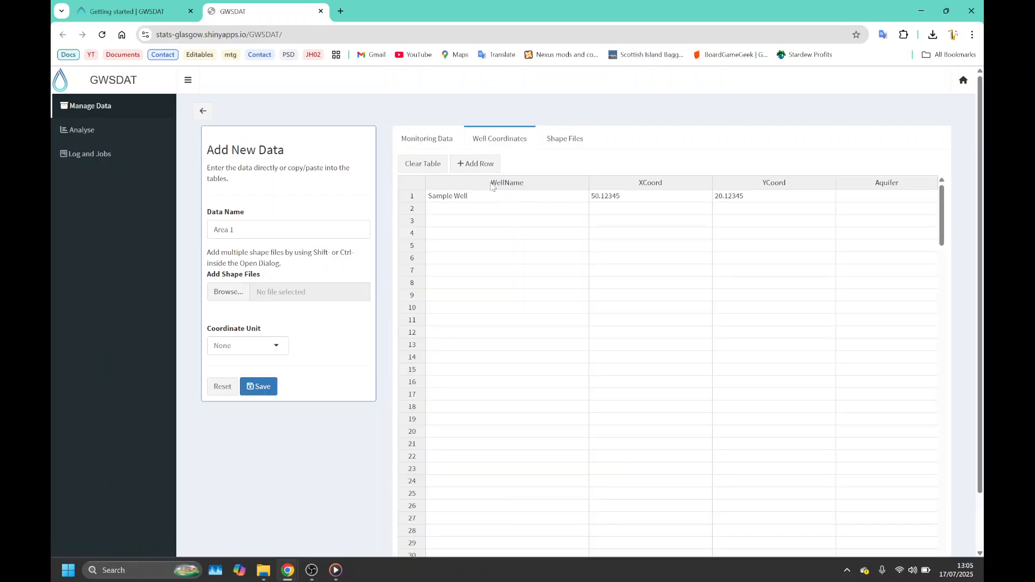
click(498, 142)
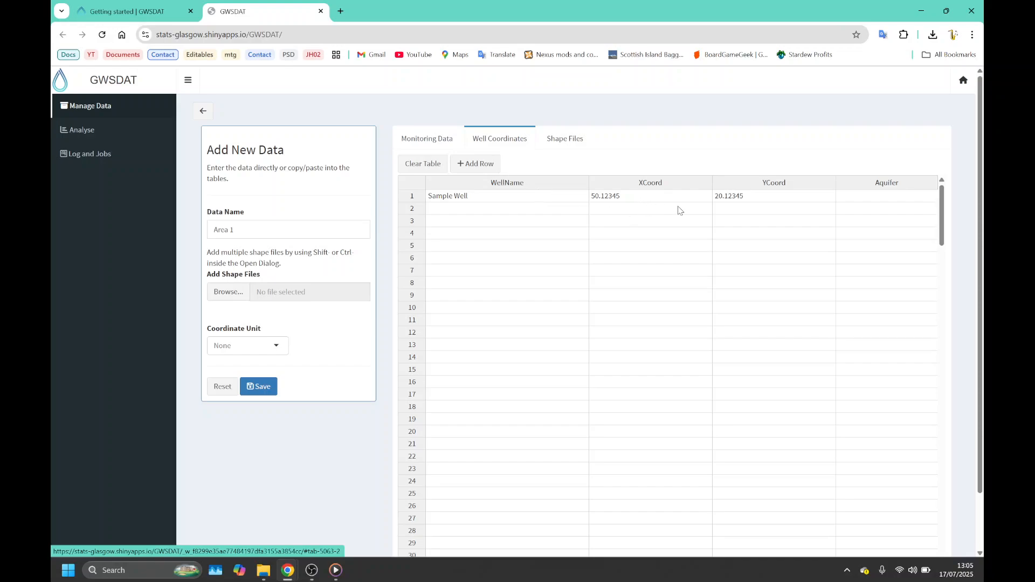
click(556, 140)
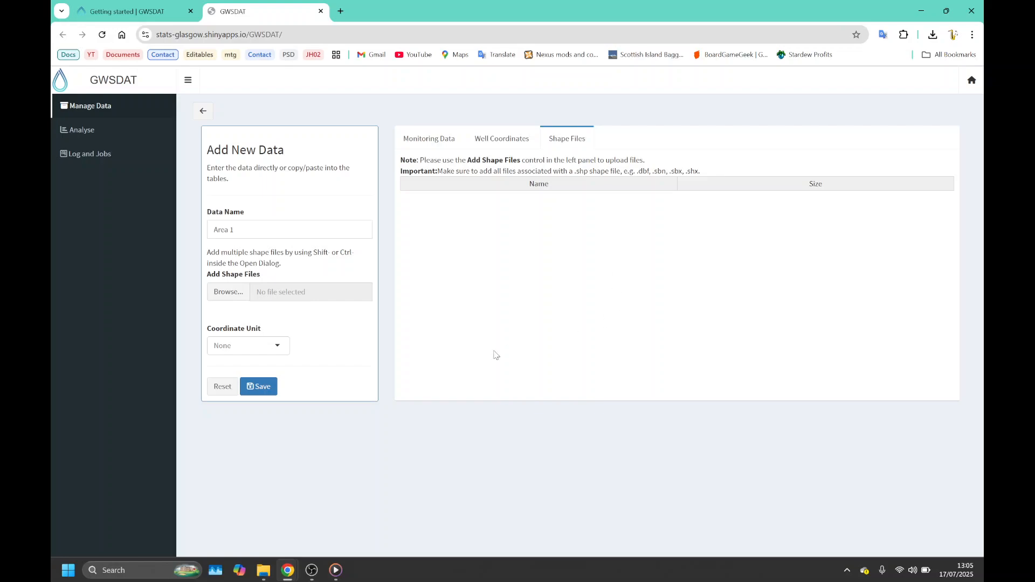
click(203, 111)
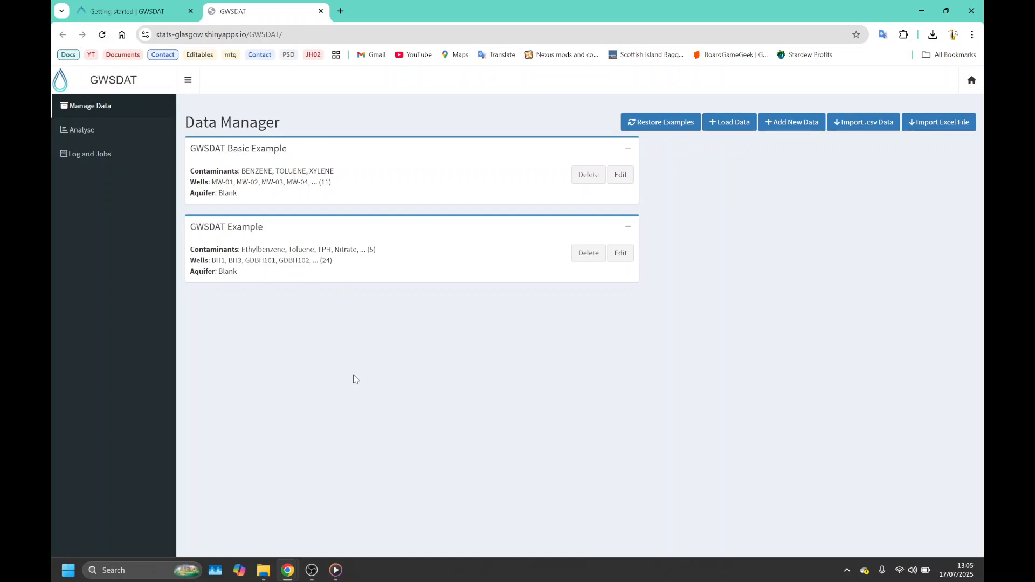
- Start a CSV data import and name the data set Test1
click(843, 122)
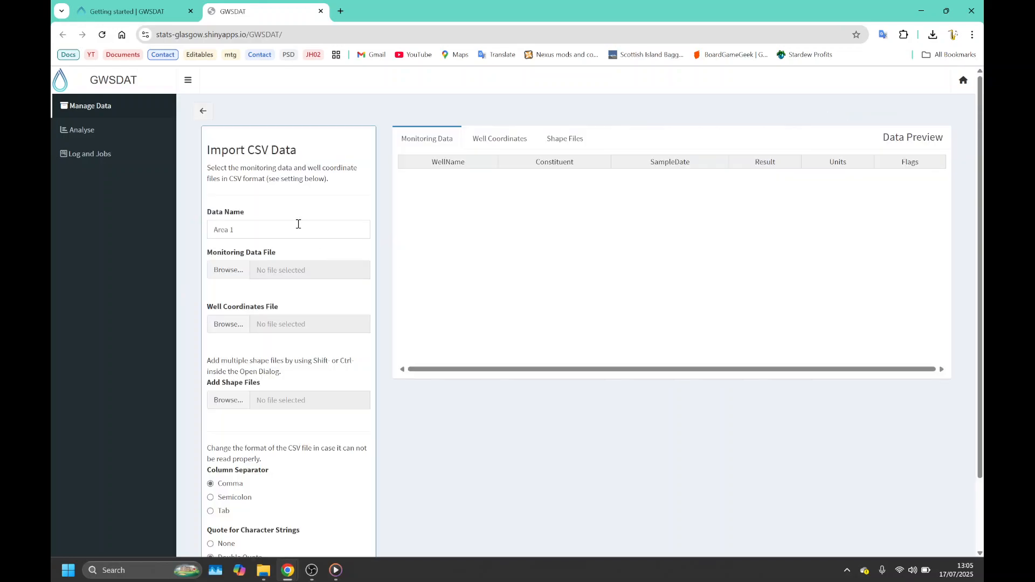
click(316, 231)
key(ctrl+a)
text(Te)
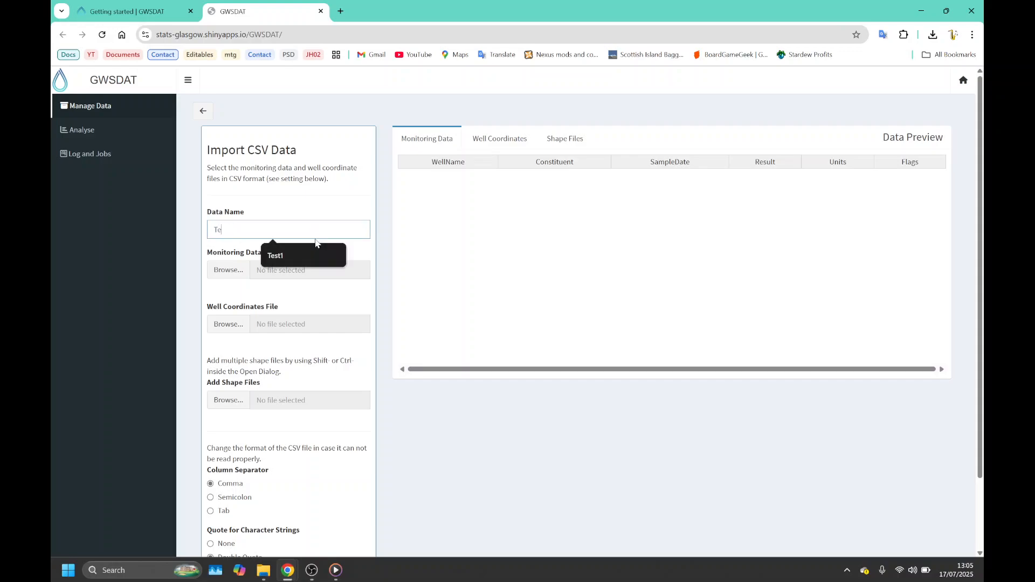
text(st1)
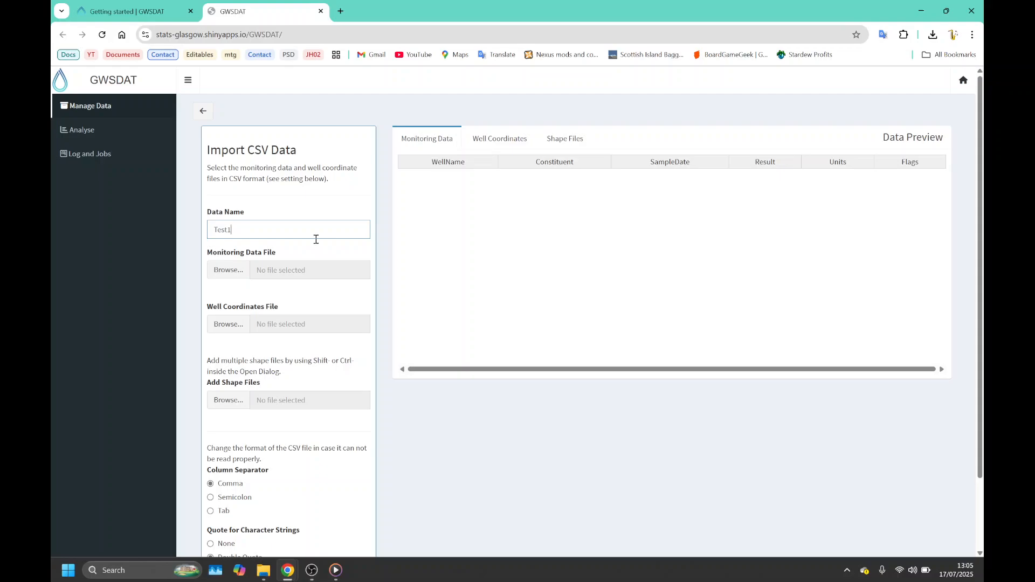
- Upload ComprehensiveExample_WellData.csv as the monitoring data file
click(226, 270)
click(204, 158)
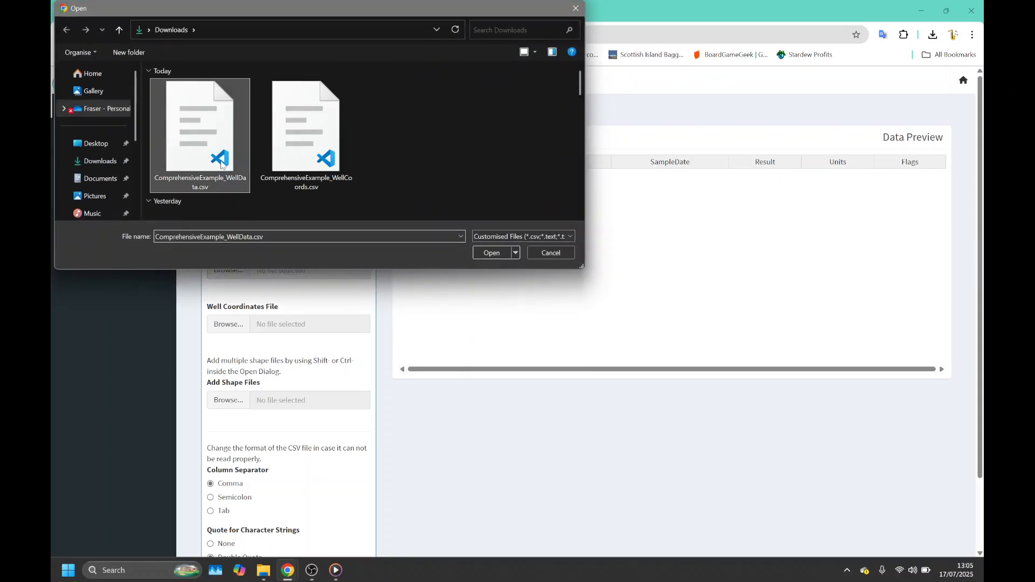
click(492, 253)
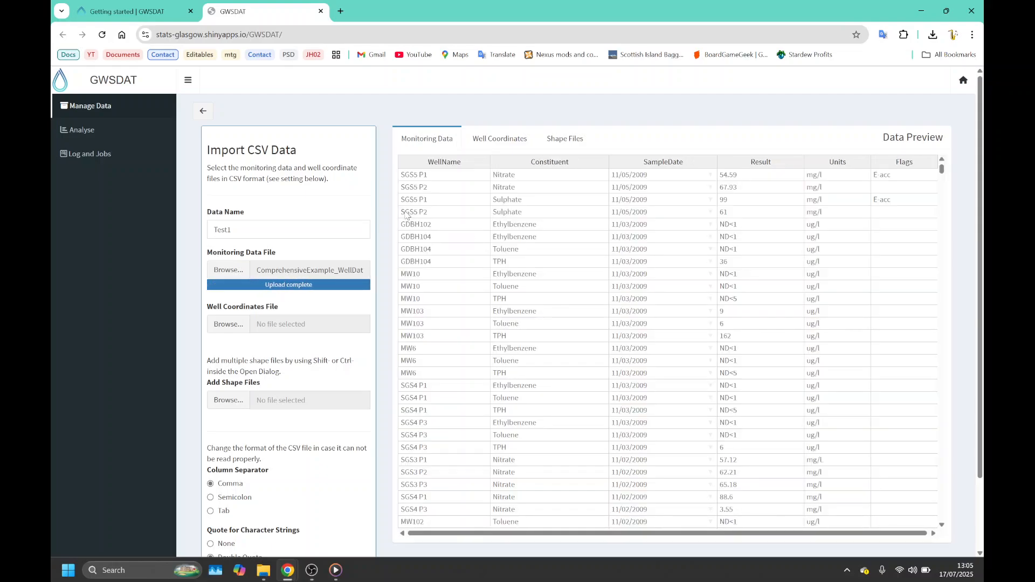
- Upload ComprehensiveExample_WellCoords.csv as the well coordinates file and check the previews of both tables
click(227, 324)
click(306, 135)
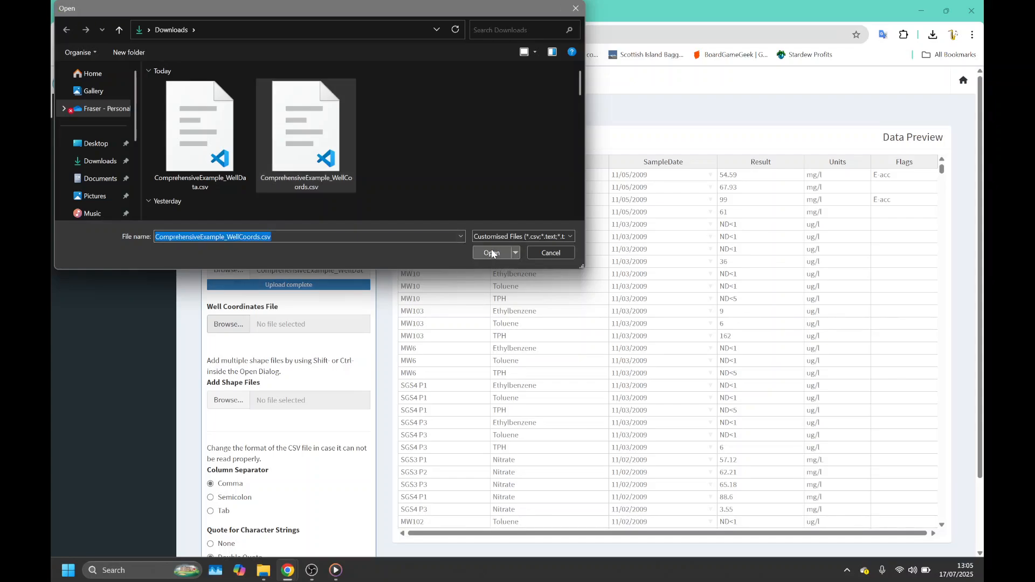
click(491, 253)
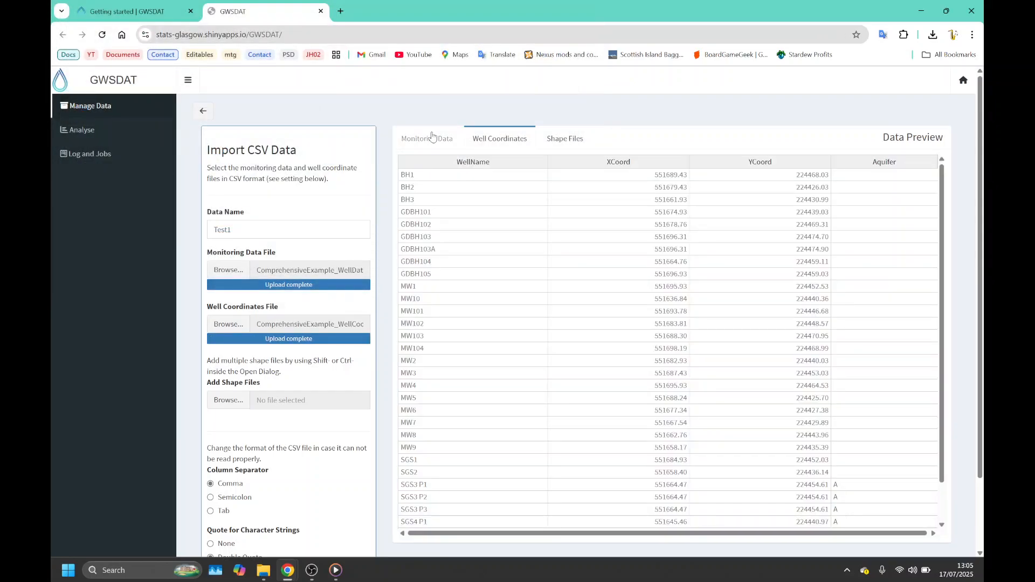
click(431, 136)
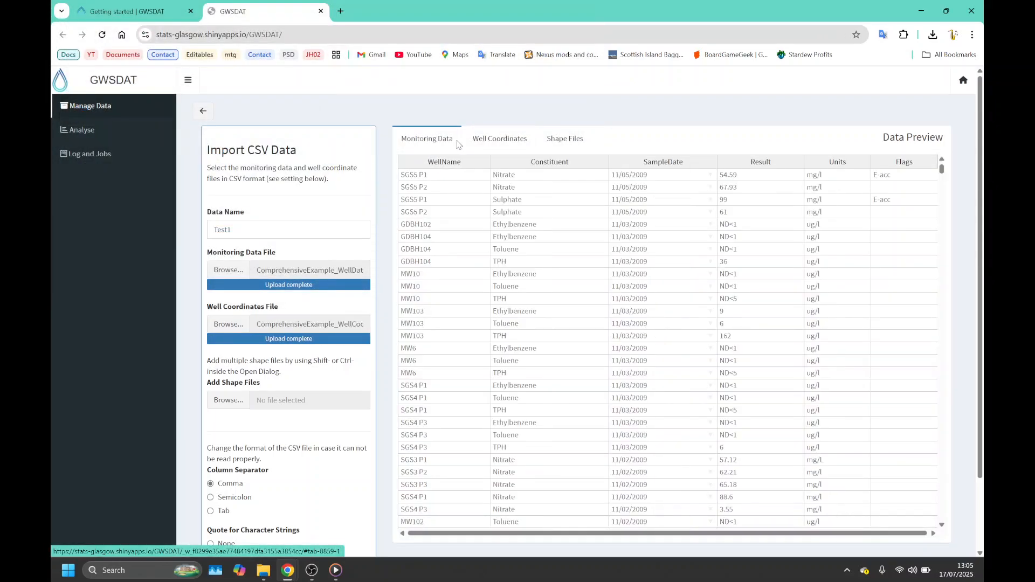
click(495, 145)
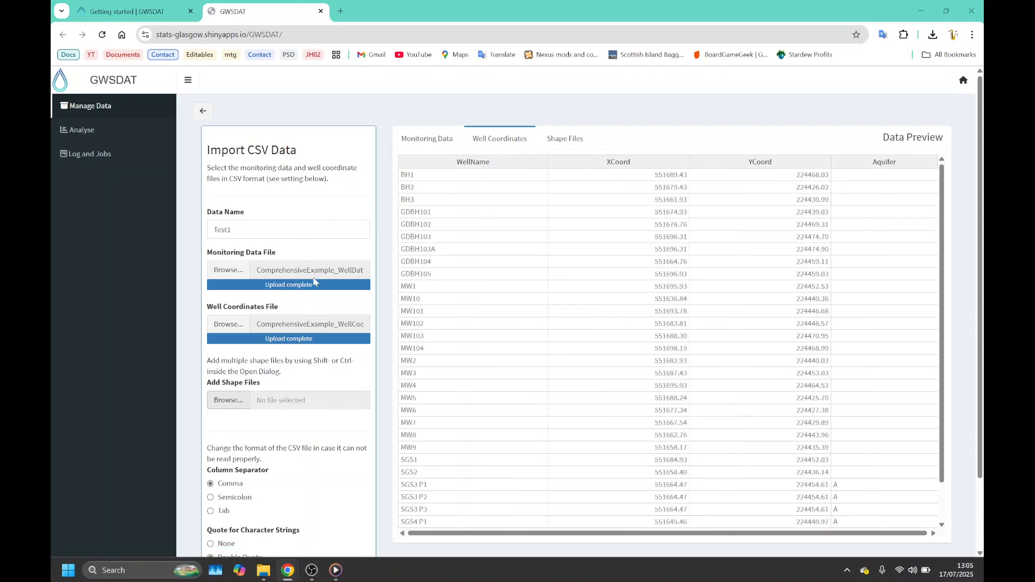
- Add the GWSDATex2 shape files (.shx, .shp, .dbf and .cpg) to the CSV import
click(219, 160)
shift+click(537, 133)
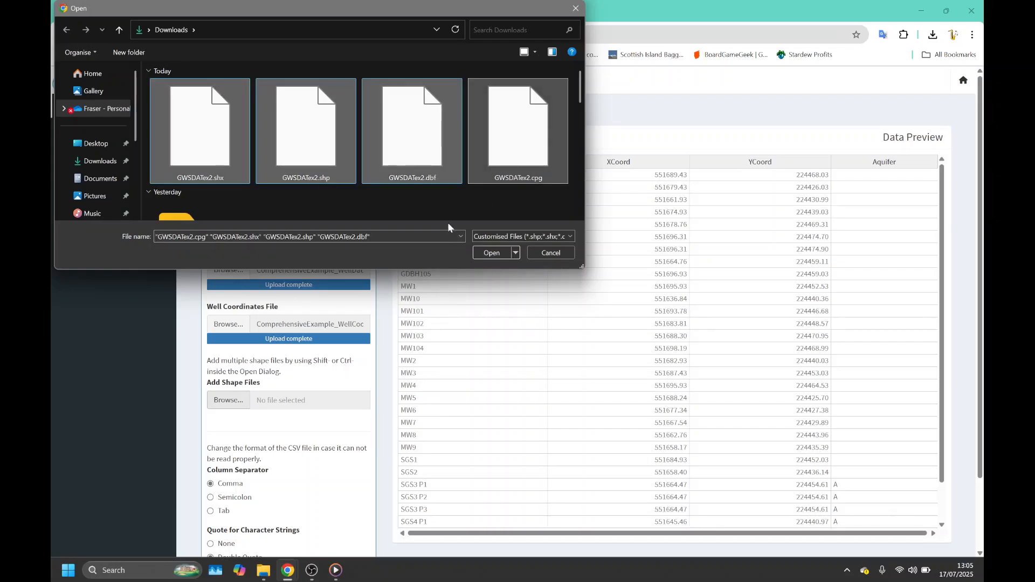
click(492, 252)
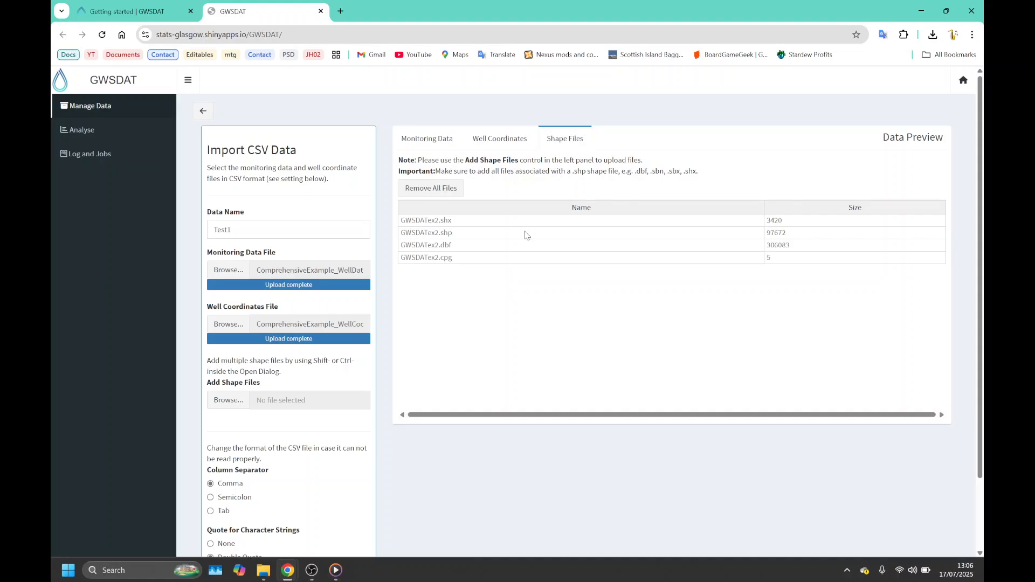
- Import the Test1 CSV data, accepting substitution of NAPL values with maximum observed solute concentrations
scroll(348, 485, down, 2)
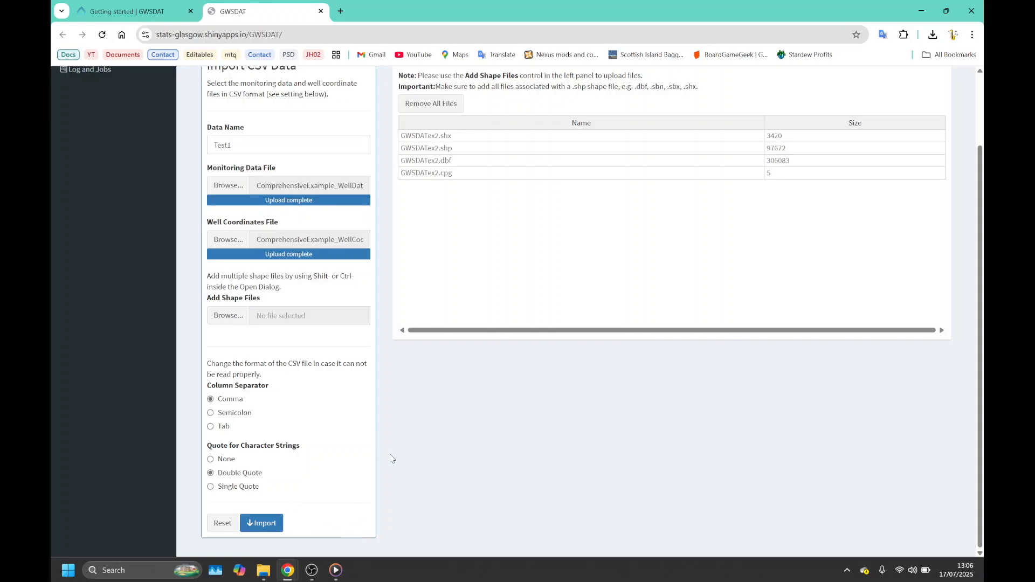
scroll(384, 463, up, 2)
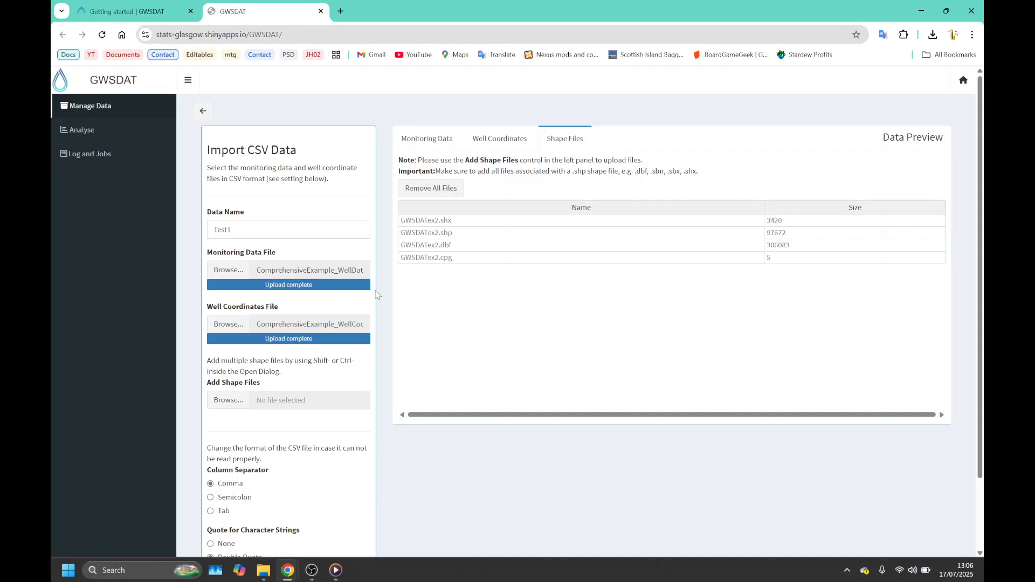
scroll(297, 540, down, 2)
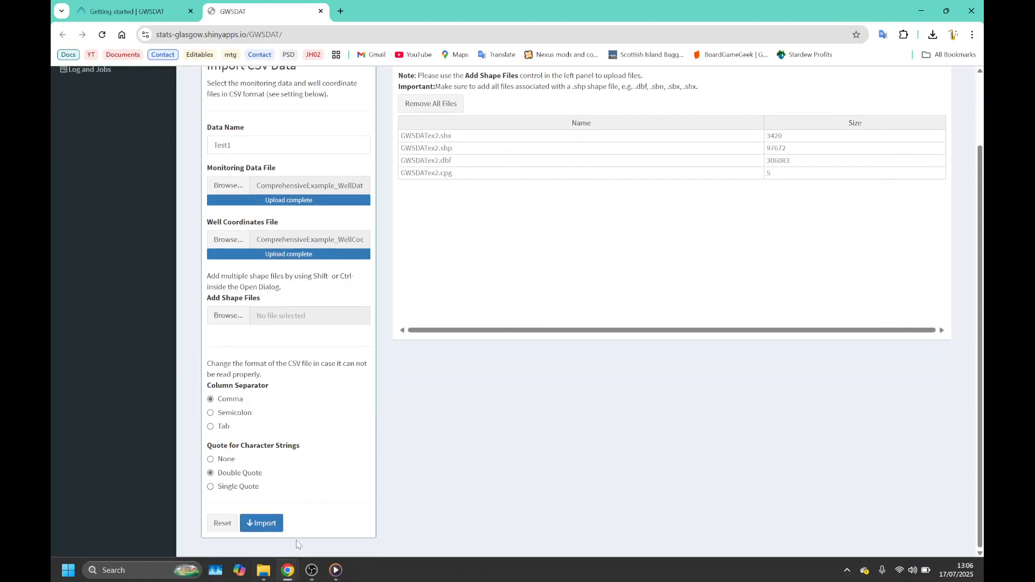
click(279, 525)
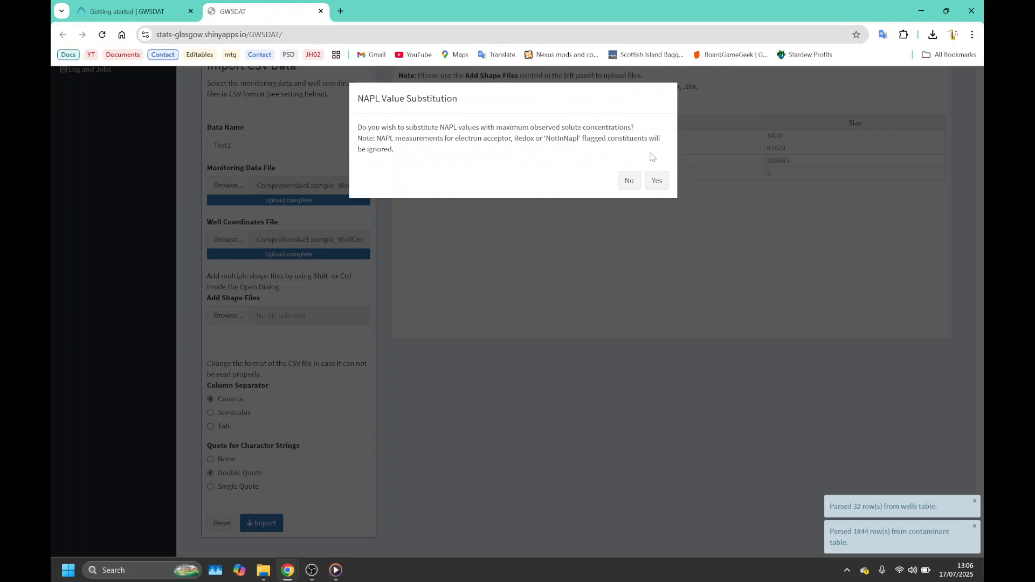
click(656, 180)
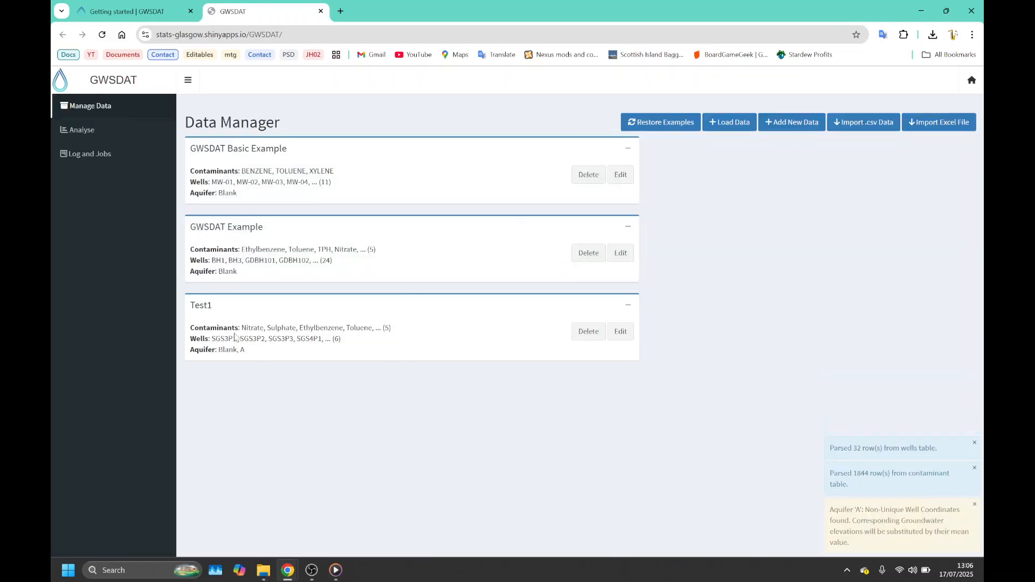
- Start an Excel data import and name the data set Test2
click(934, 127)
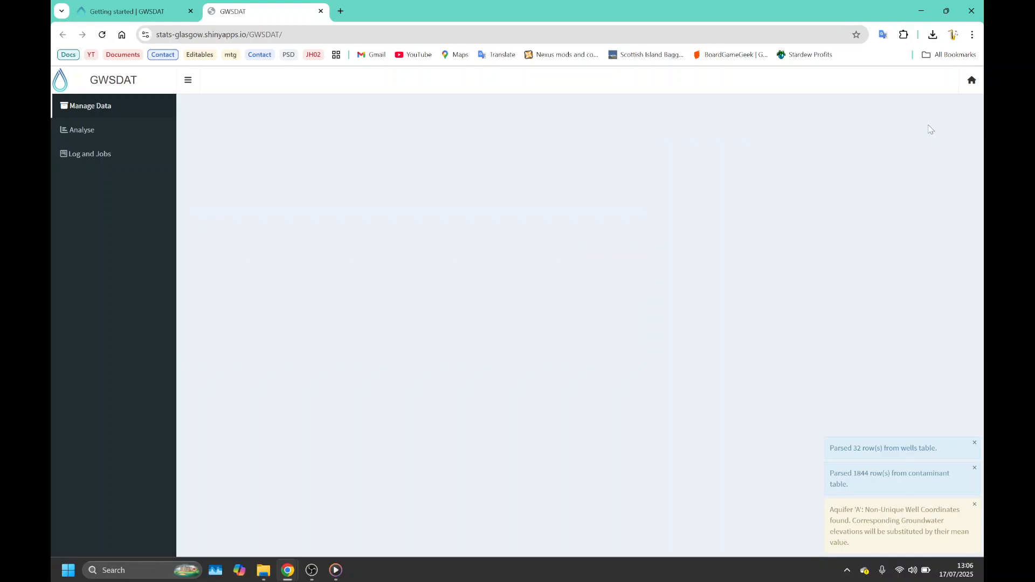
click(296, 220)
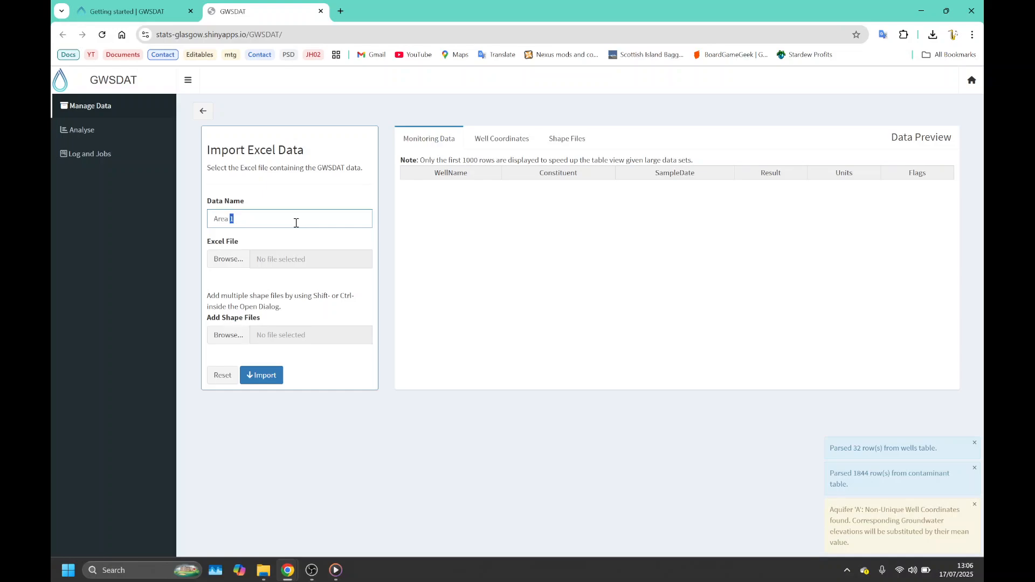
text(TE)
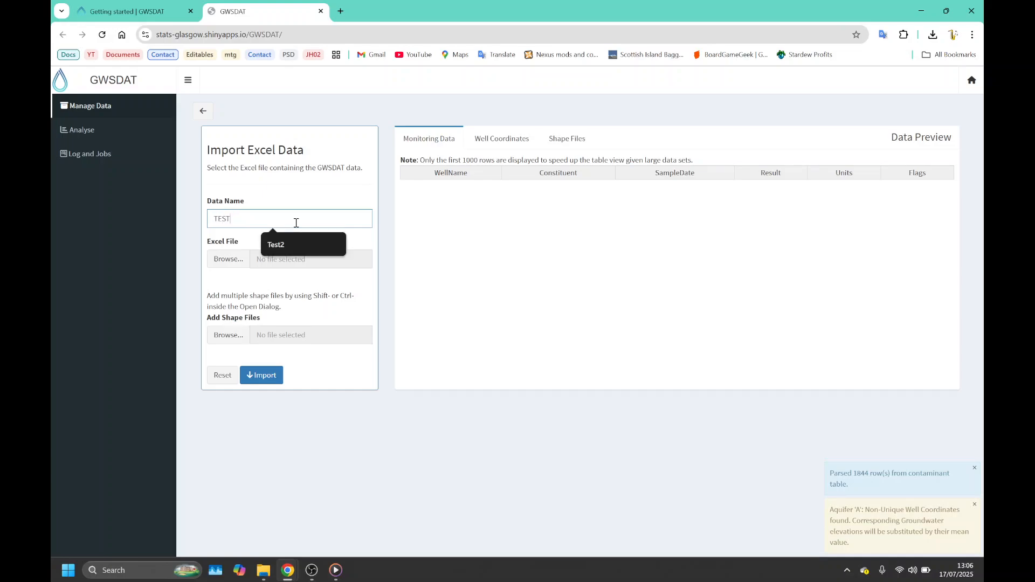
text(st2)
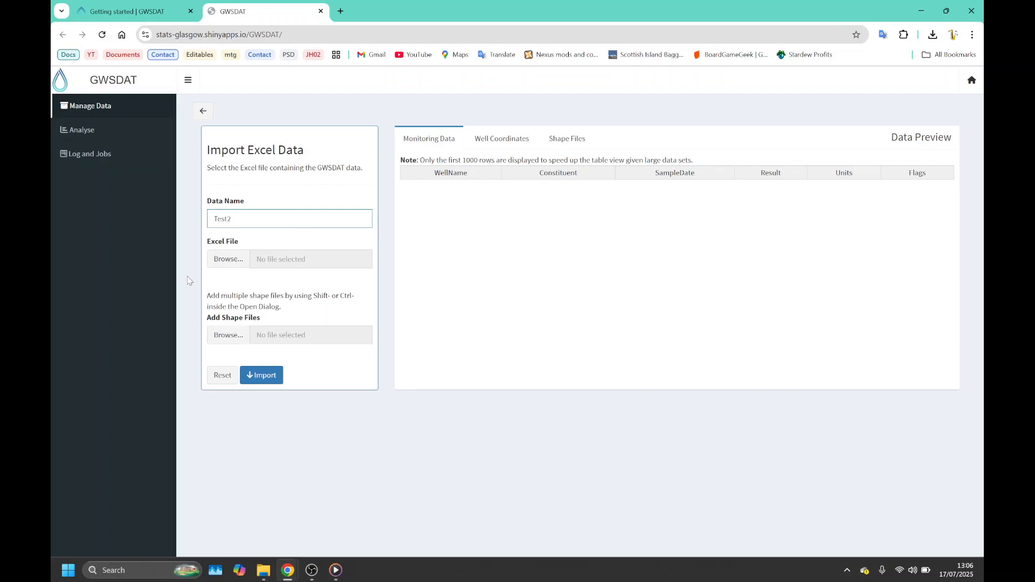
- Upload Comprehensive_Example.xlsx as the Excel file for the import
click(229, 259)
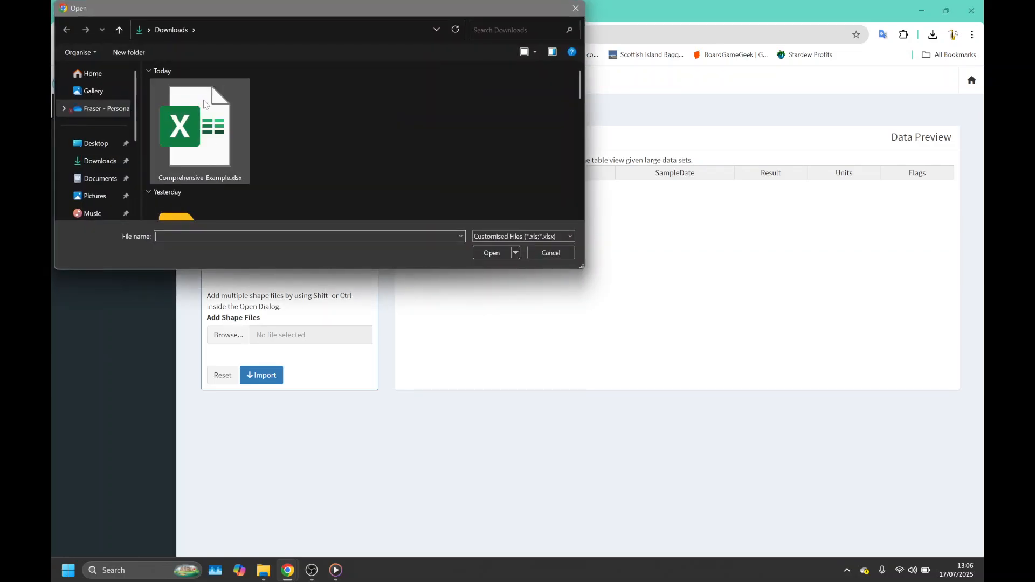
click(205, 104)
click(490, 253)
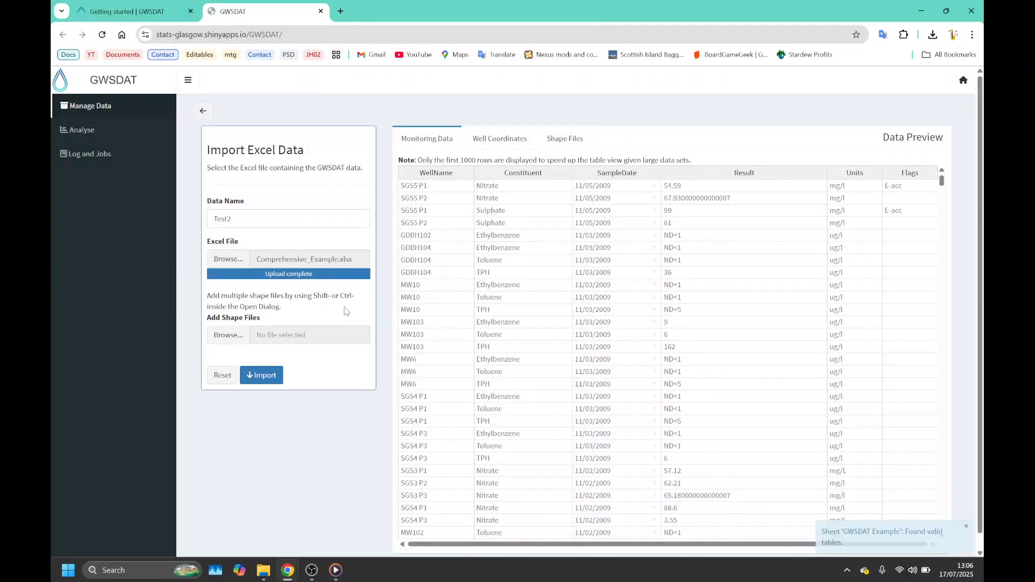
- Add the GWSDATex2 shape files (.shx, .shp, .dbf and .cpg) to the Excel import
click(231, 334)
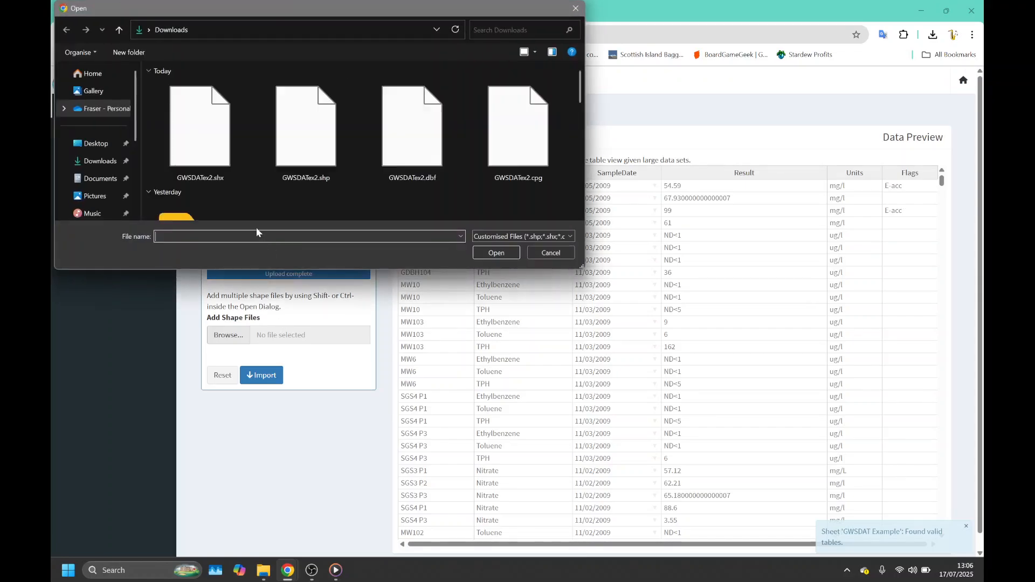
click(205, 133)
shift+click(542, 132)
click(507, 256)
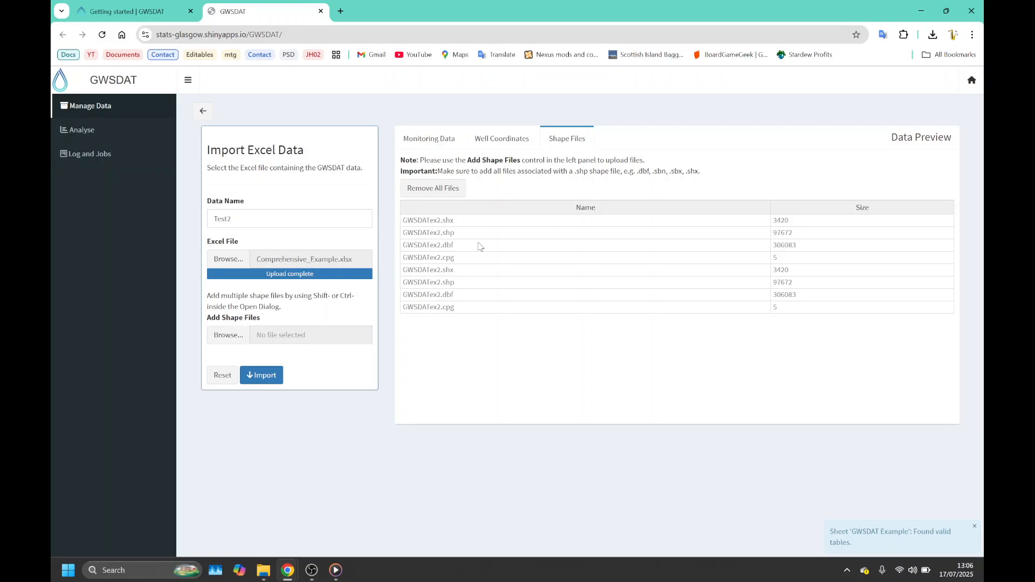
- Check the monitoring data, well coordinates and shape file previews, and import Test2 with NAPL values substituted by maximum observed solute concentrations
click(445, 141)
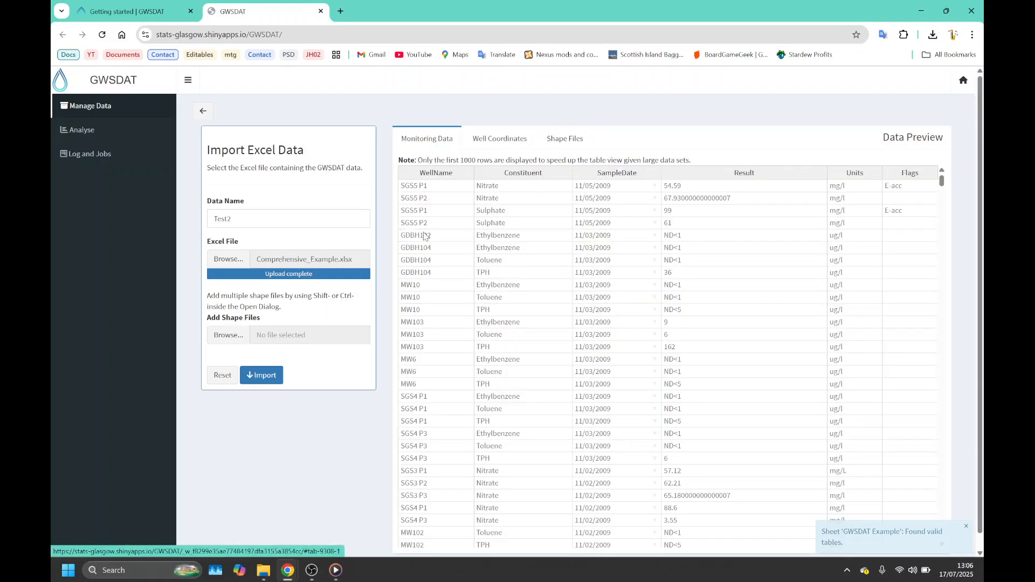
click(502, 140)
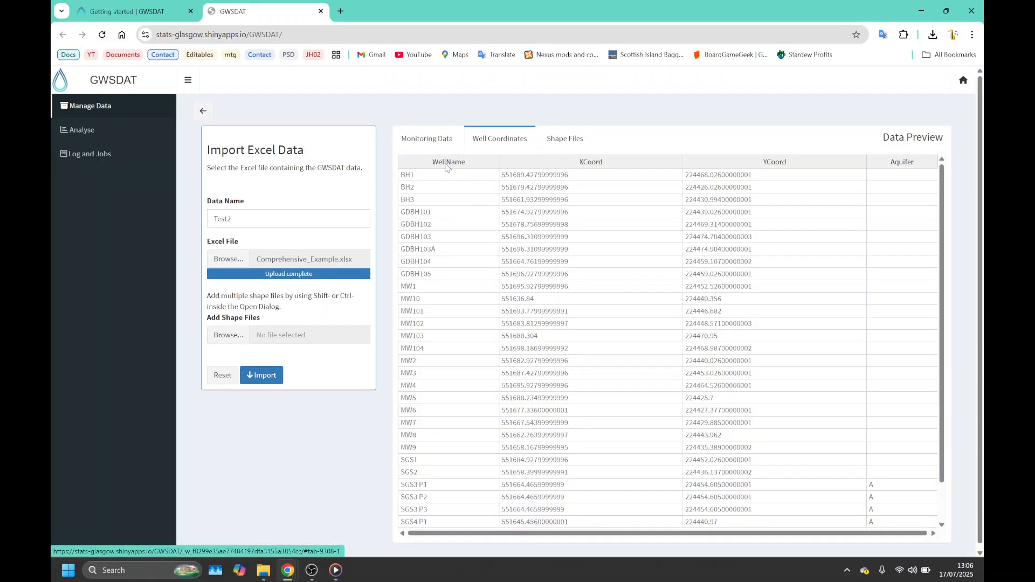
click(567, 140)
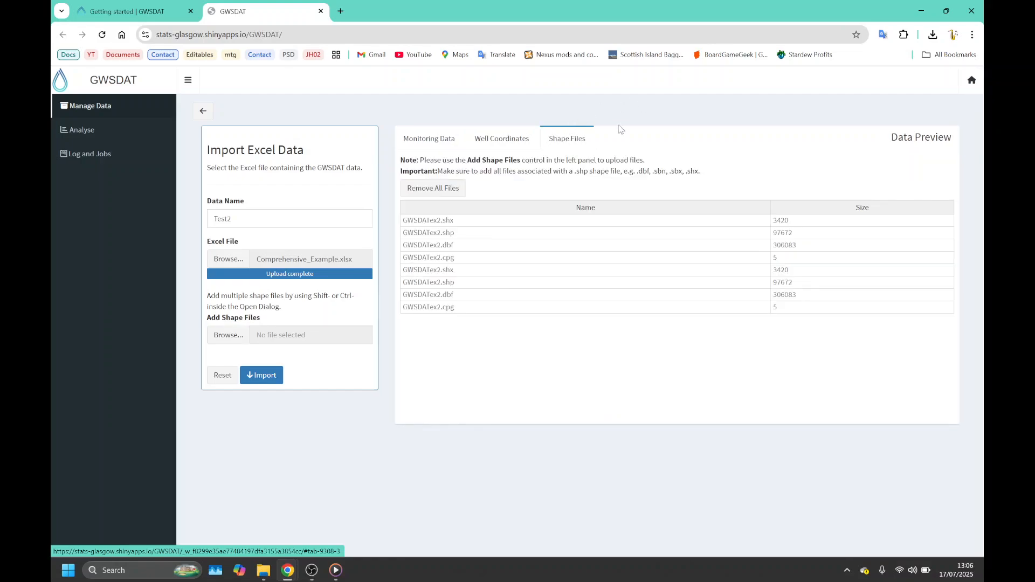
click(265, 380)
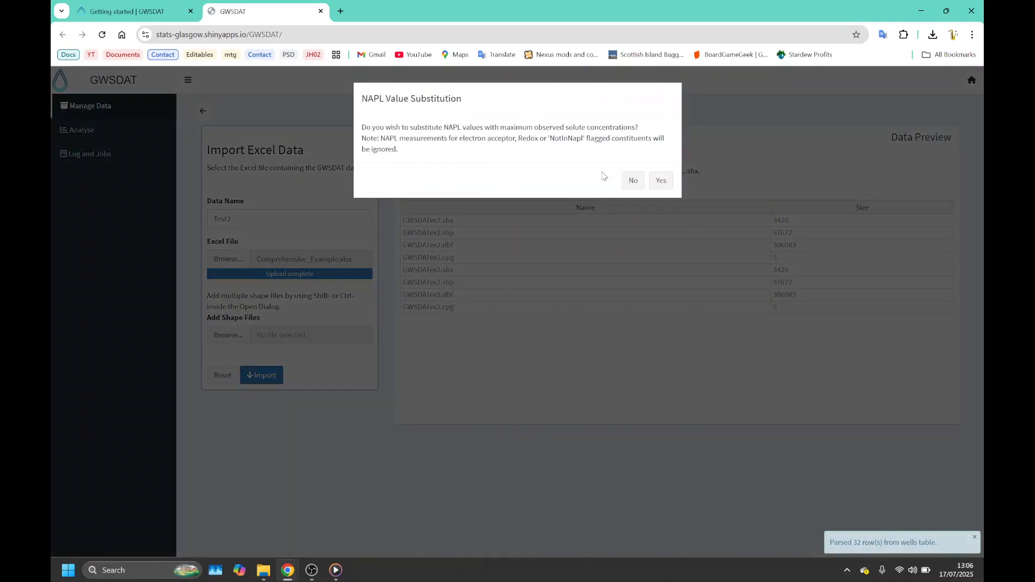
click(661, 182)
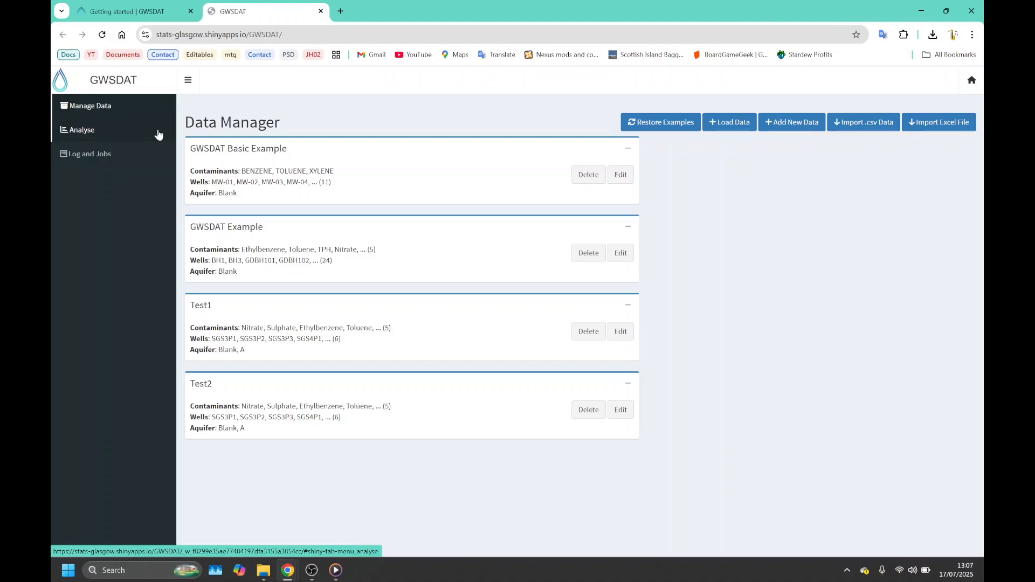
- Open the Test1 data set for analysis with the Blank aquifer
click(91, 139)
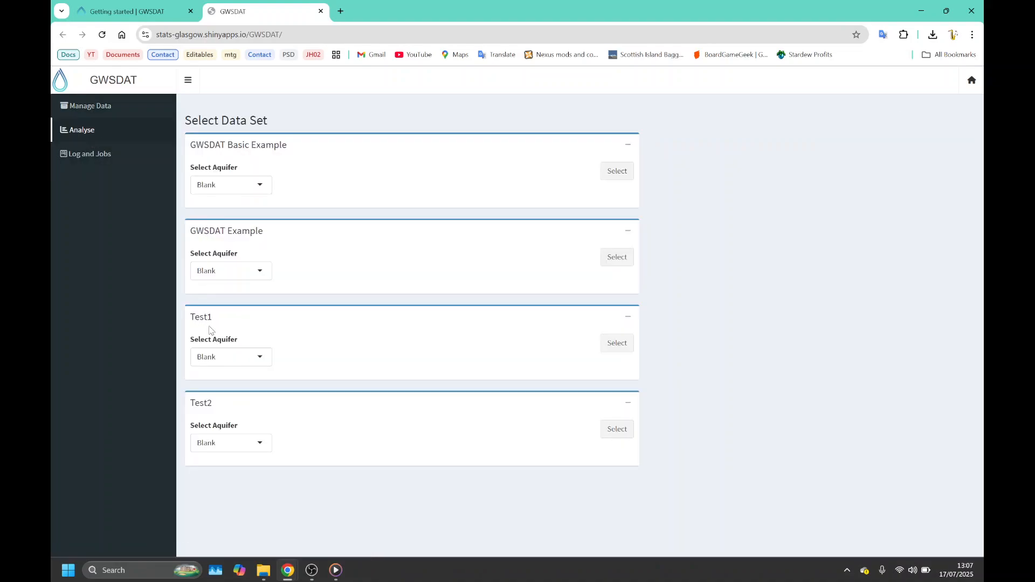
click(259, 357)
click(617, 342)
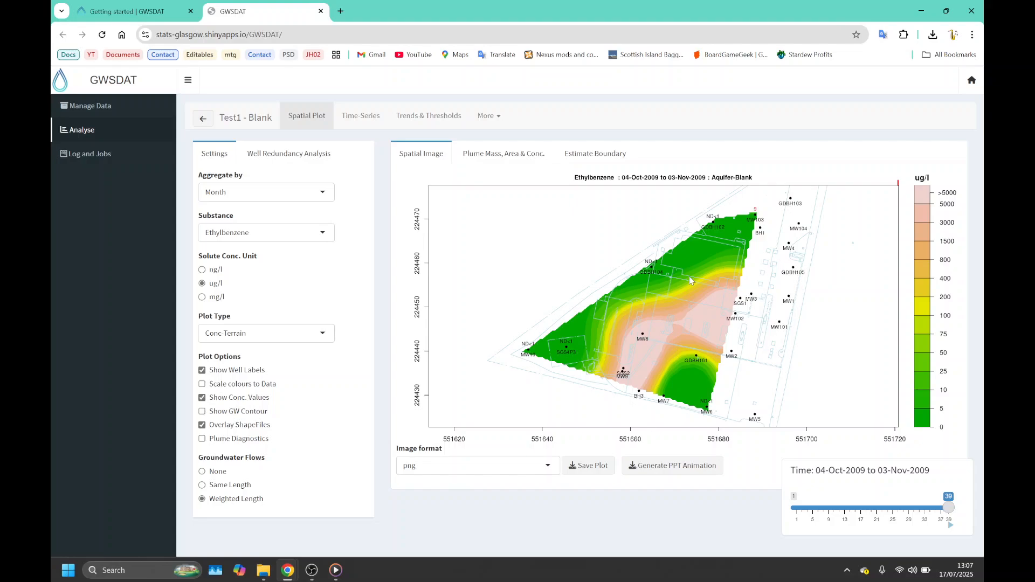
- Switch to the Presentation.pptx slide show at the slide with the feedback form link
key(alt+Tab)
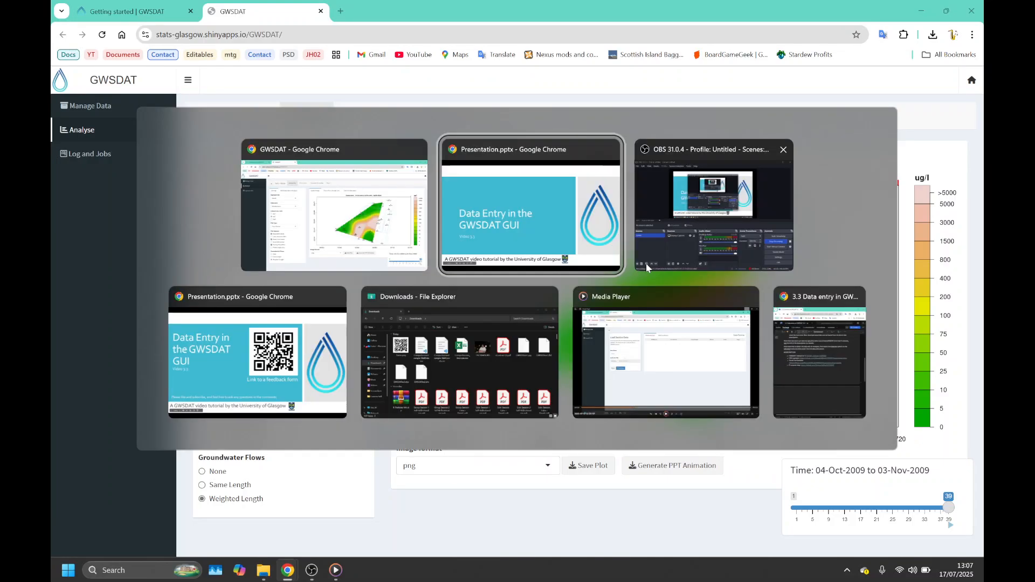
key(alt+Tab)
key(alt+Tab)
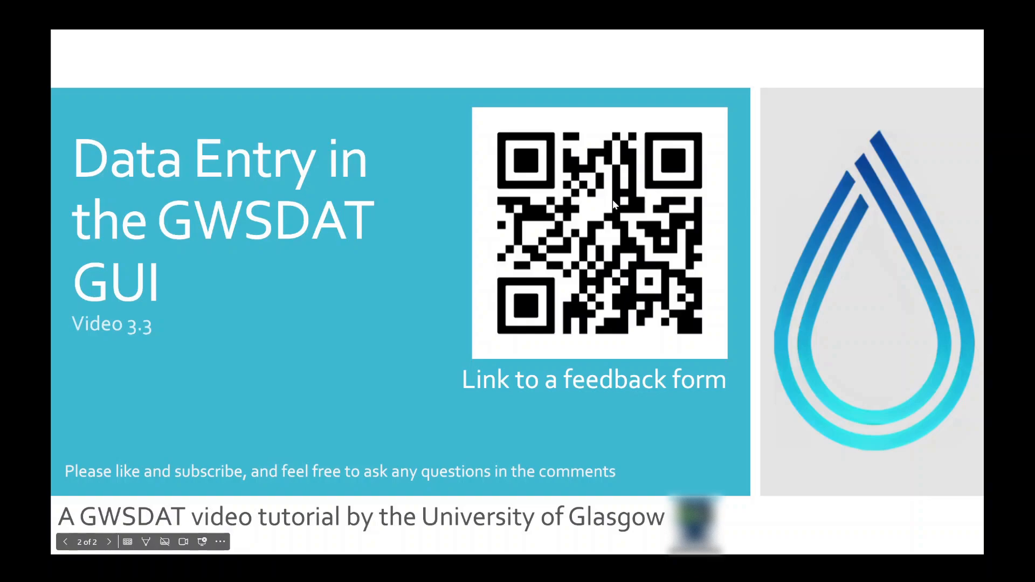